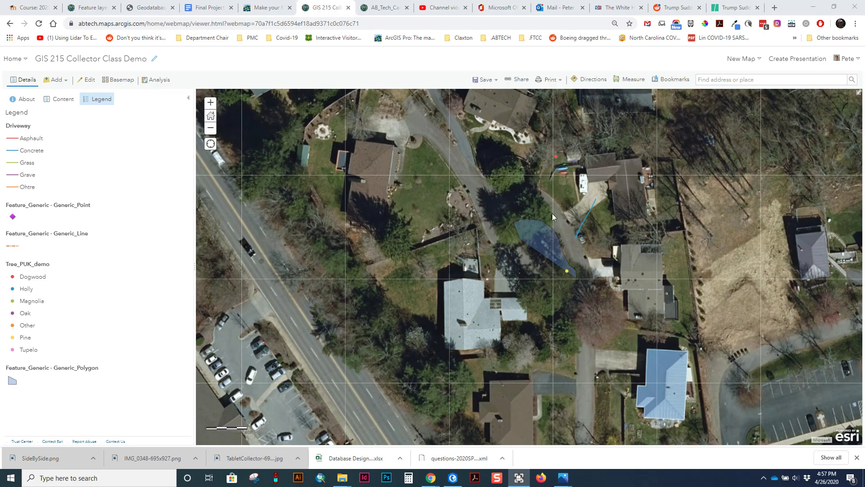
scroll(564, 218, up, 1)
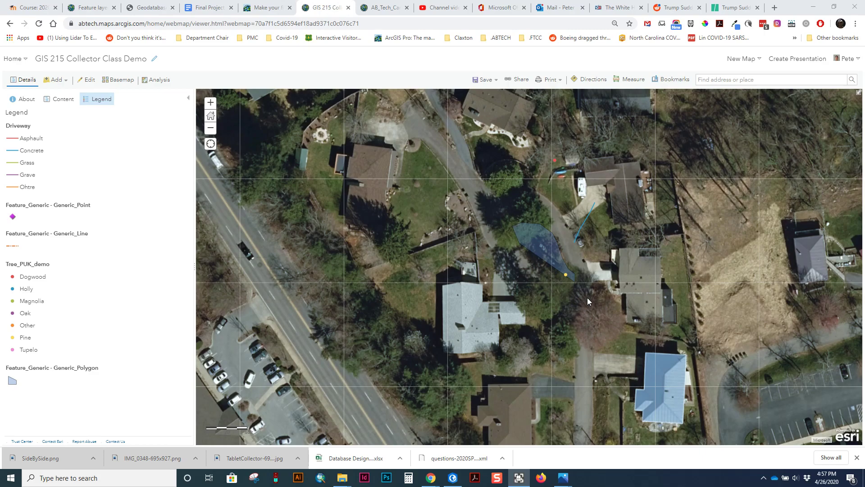
drag(464, 285, 414, 283)
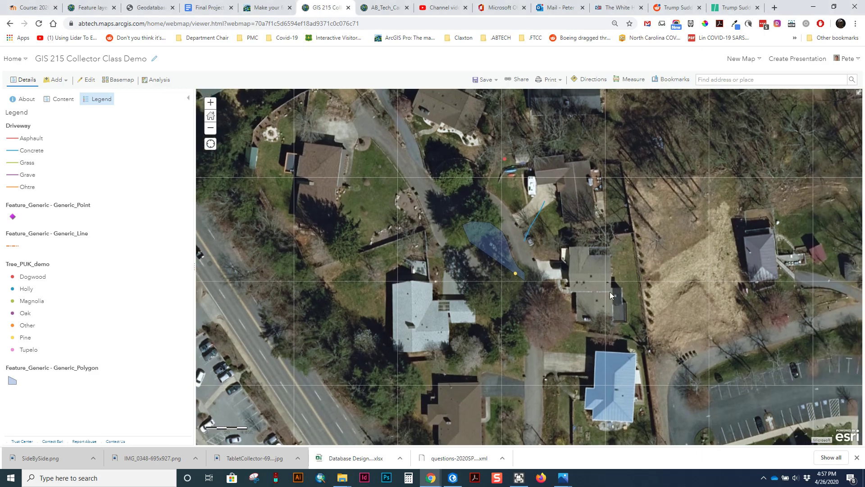
scroll(523, 277, up, 1)
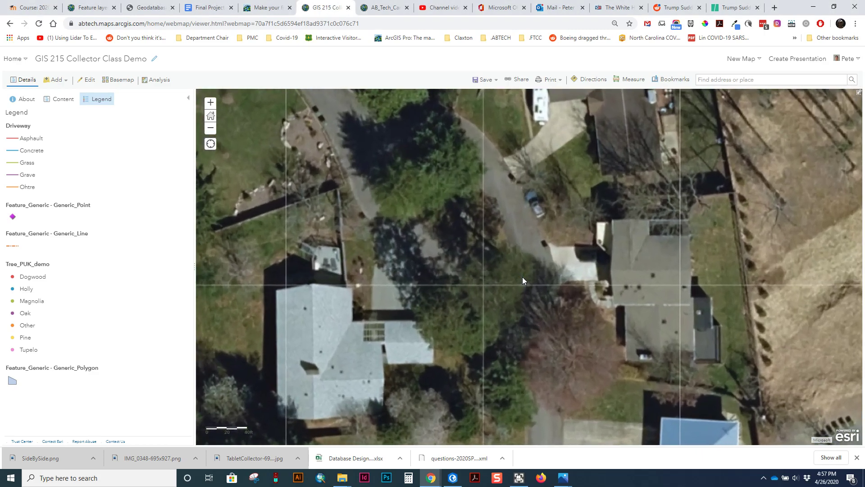
scroll(506, 266, down, 1)
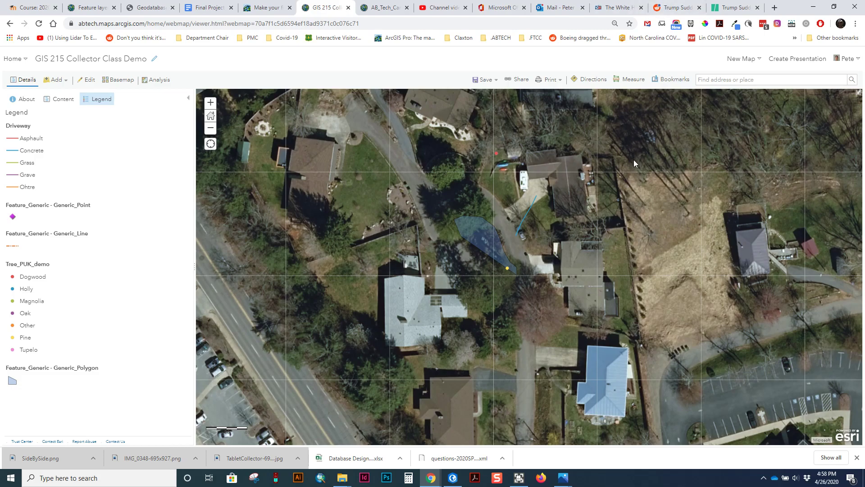
Search the ArcGIS Online layers for "nc imagery"
click(68, 83)
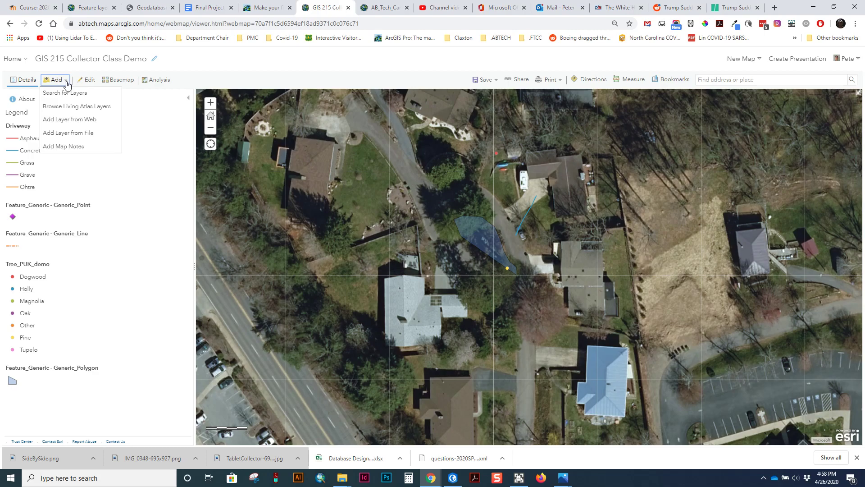
click(68, 94)
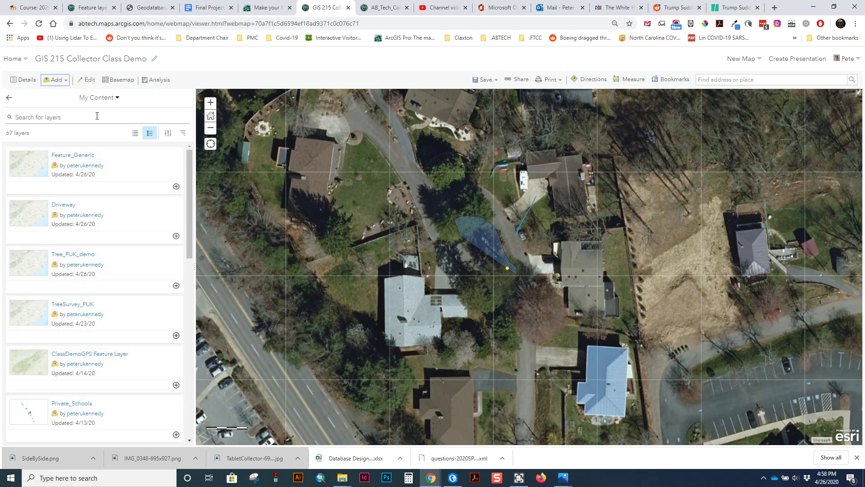
click(114, 100)
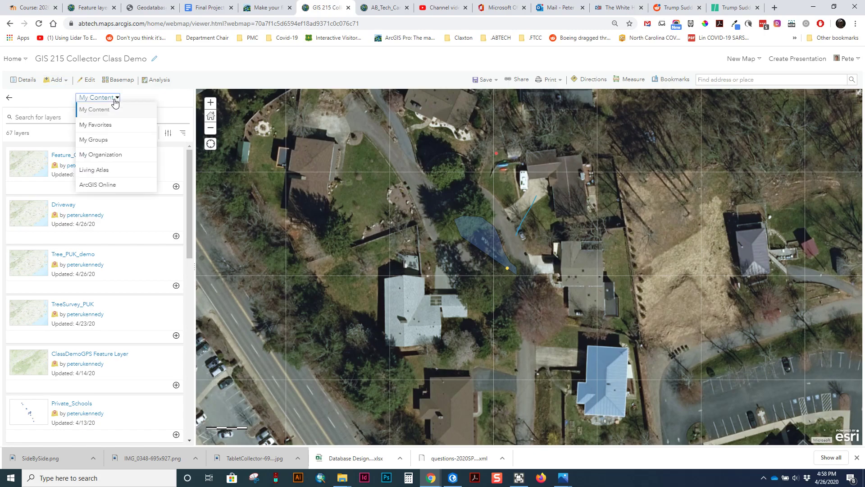
click(107, 185)
click(79, 119)
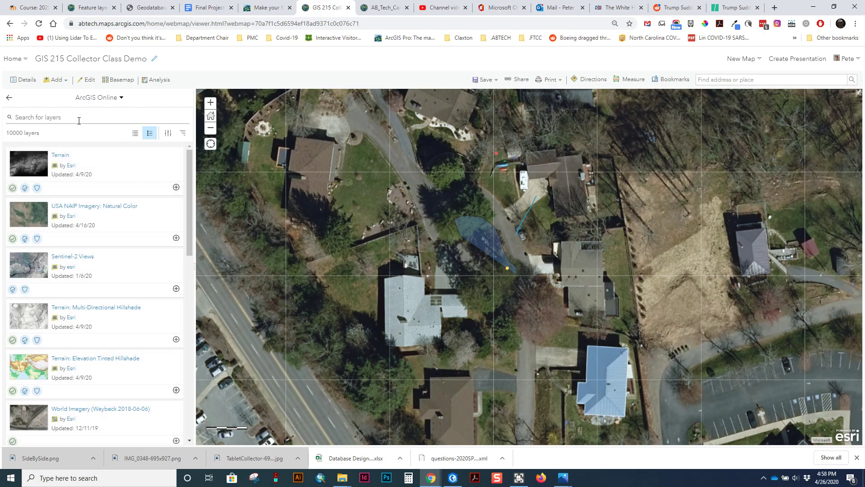
text(nc imagery)
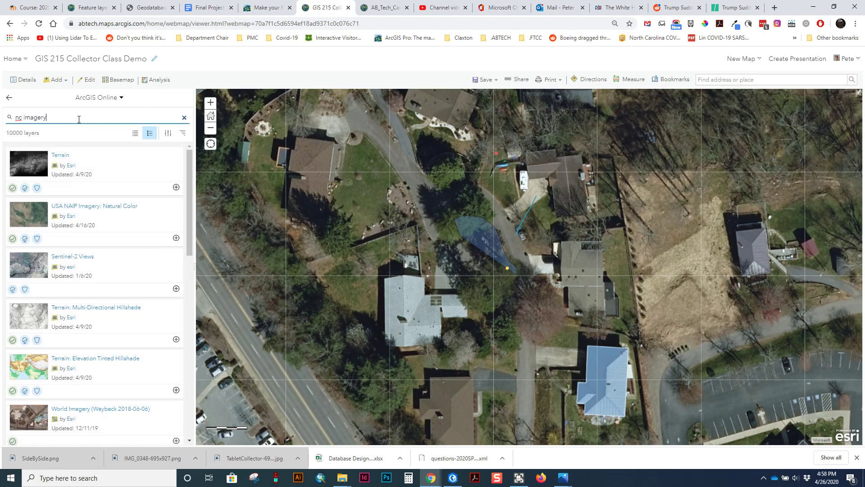
key(Return)
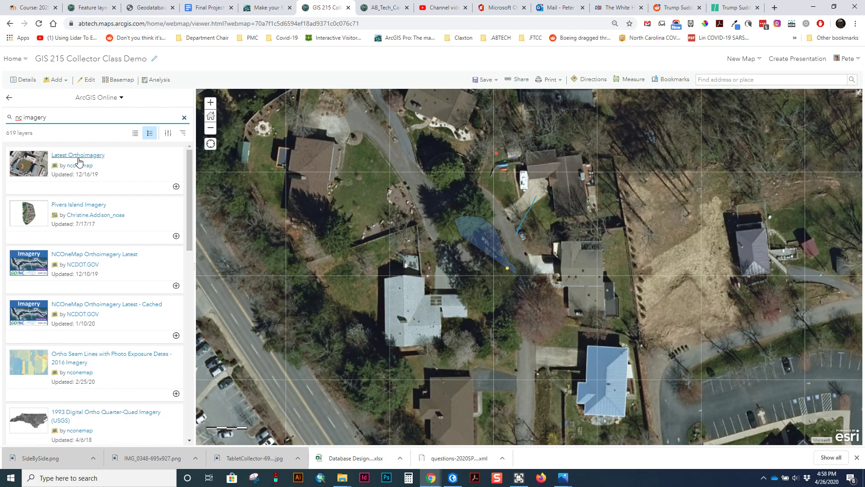
Add the Latest Orthoimagery layer by nconemap to the map and return to the map details
click(86, 156)
click(176, 186)
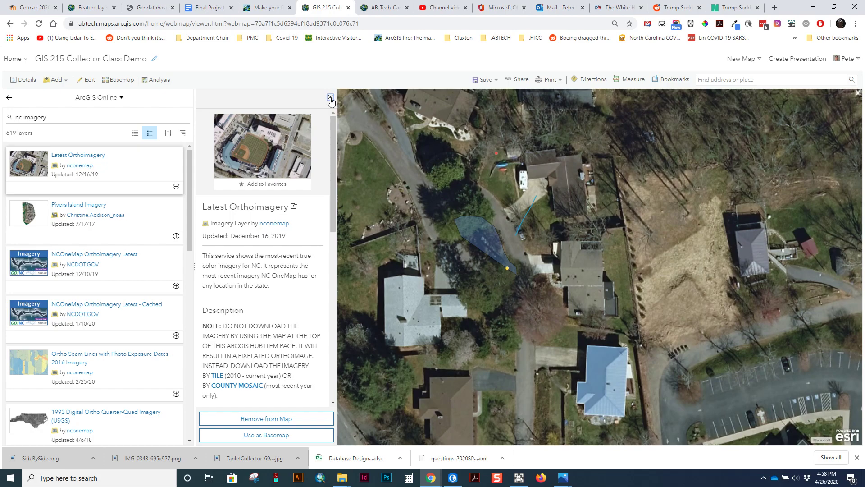
click(331, 98)
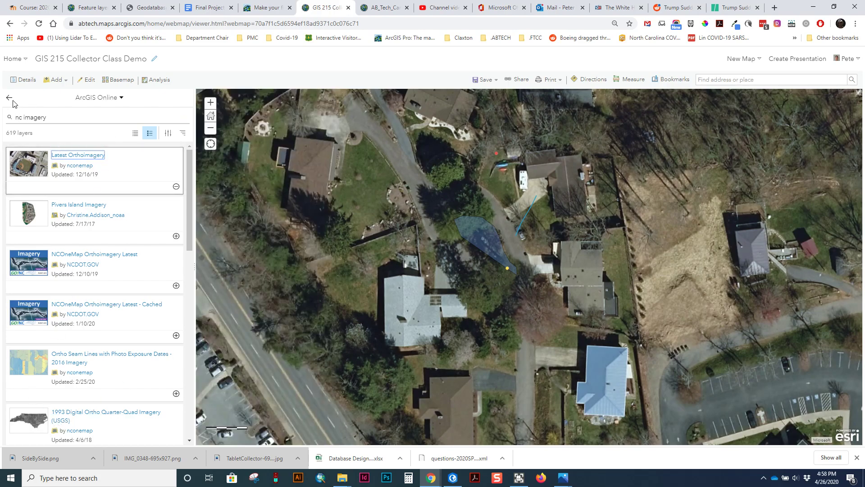
click(9, 97)
Check the legend, then compare the imagery by turning the Latest Orthoimagery layer off and on again
scroll(75, 351, down, 1)
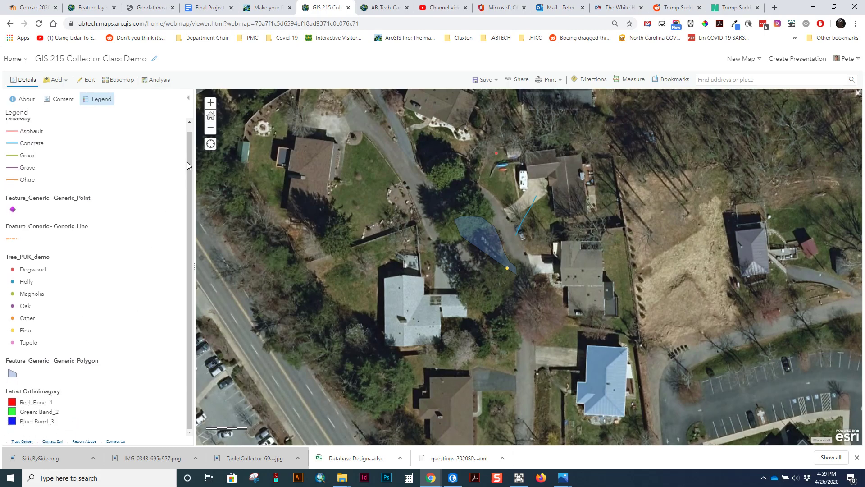
scroll(189, 145, up, 1)
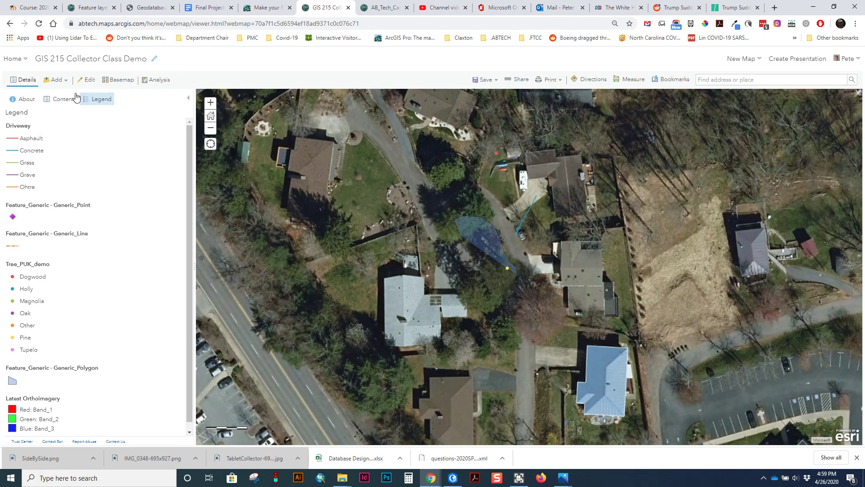
click(60, 100)
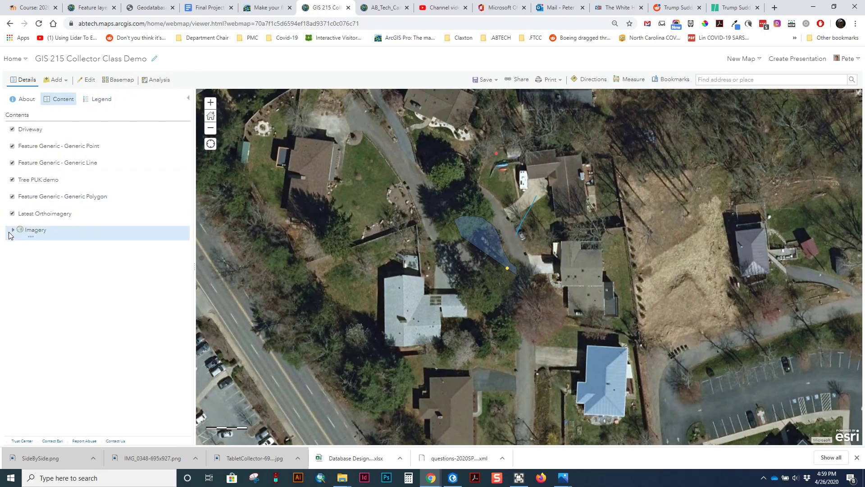
click(12, 214)
click(13, 214)
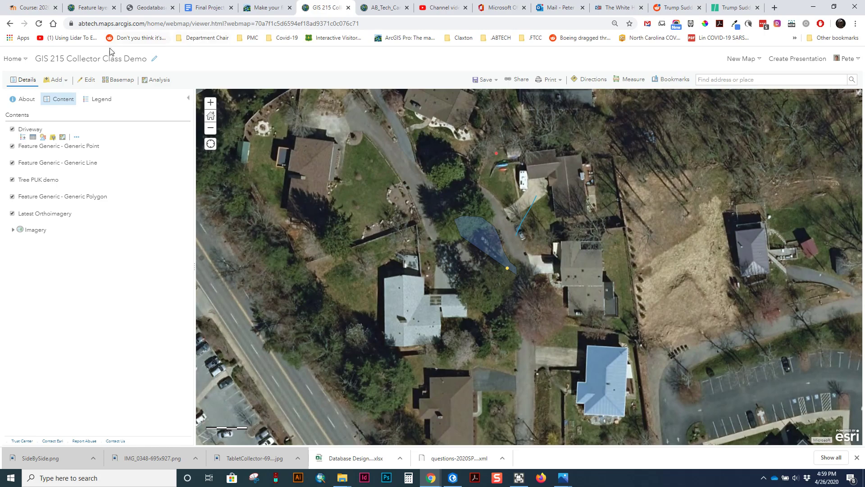
Start editing the map features and view the attributes of the red Dogwood tree point
click(88, 81)
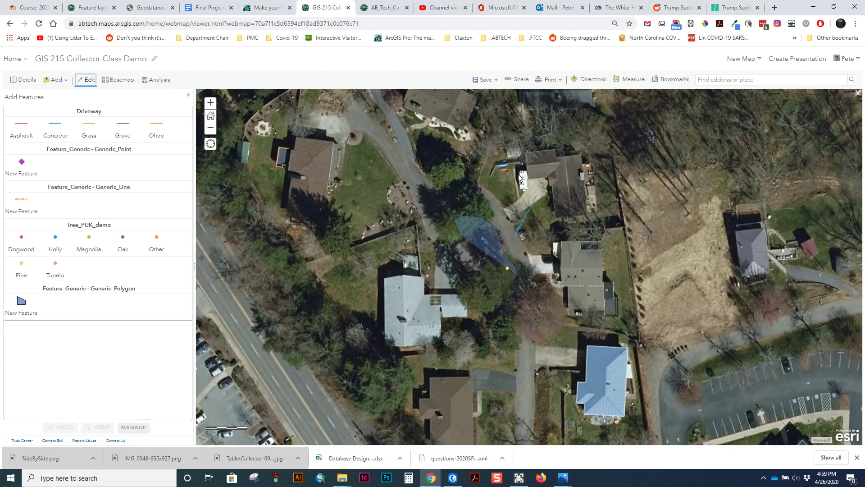
click(497, 154)
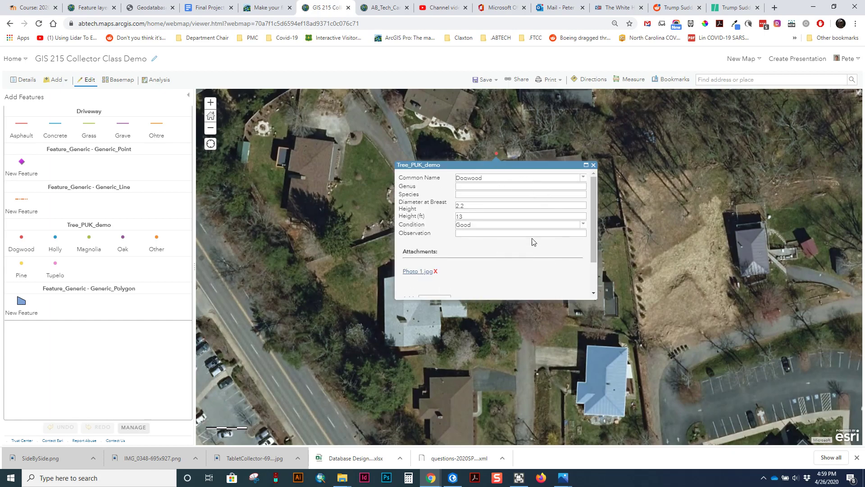
click(497, 157)
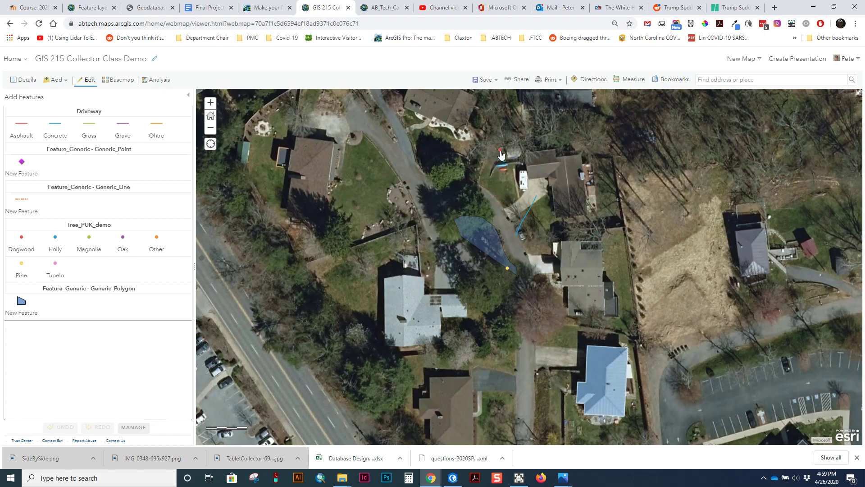
Move the Dogwood tree point slightly west, away from the shed next to the kayaks
scroll(514, 160, up, 5)
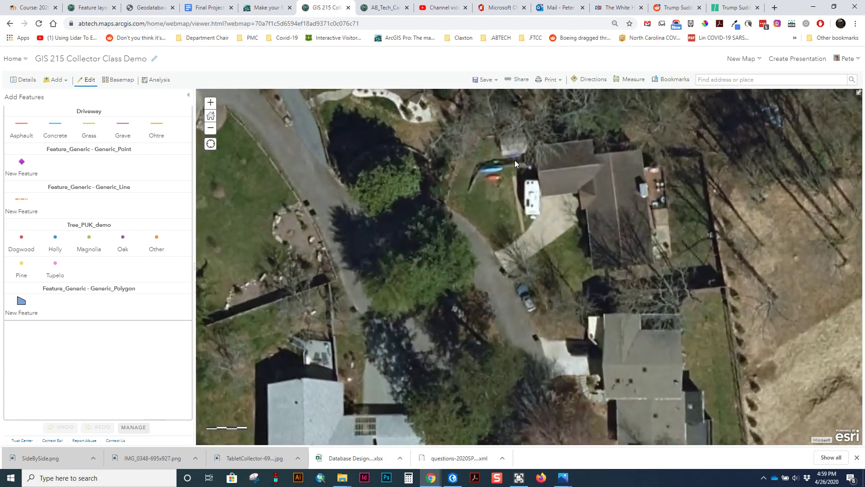
drag(364, 161, 518, 270)
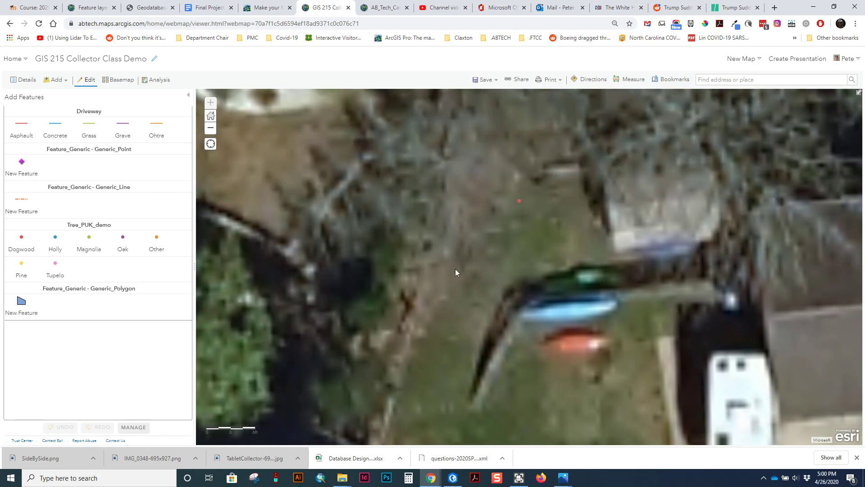
scroll(467, 247, down, 1)
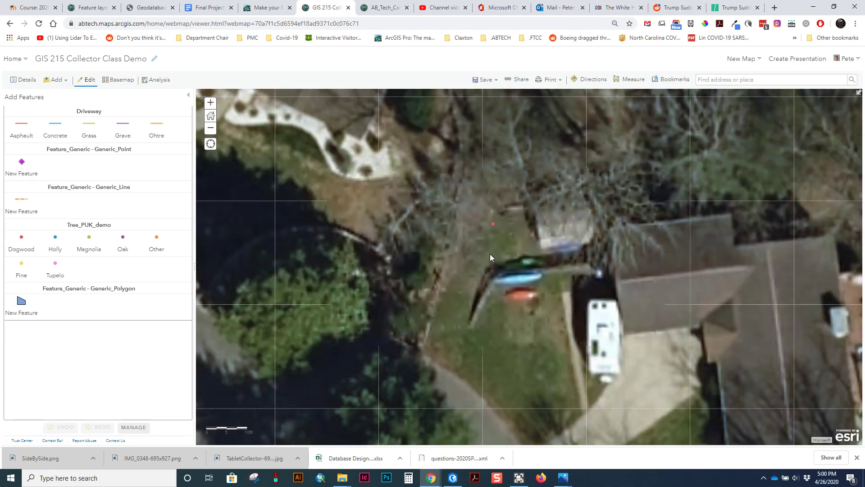
scroll(501, 244, down, 1)
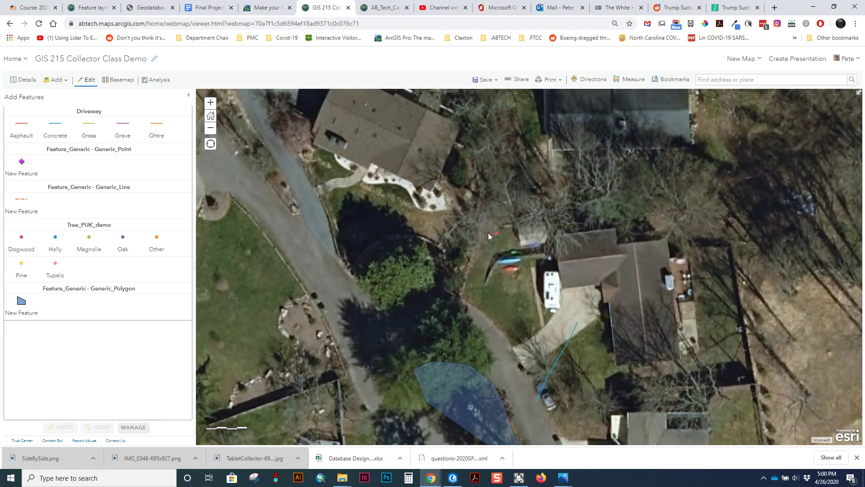
scroll(489, 233, up, 1)
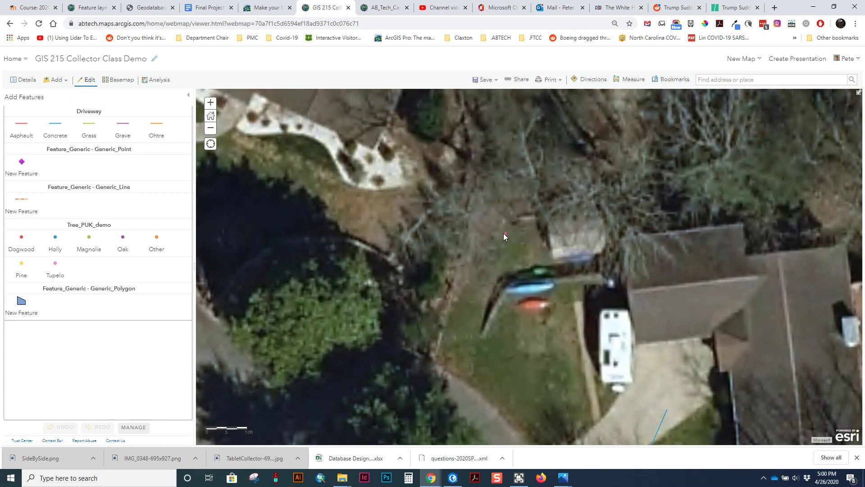
click(505, 236)
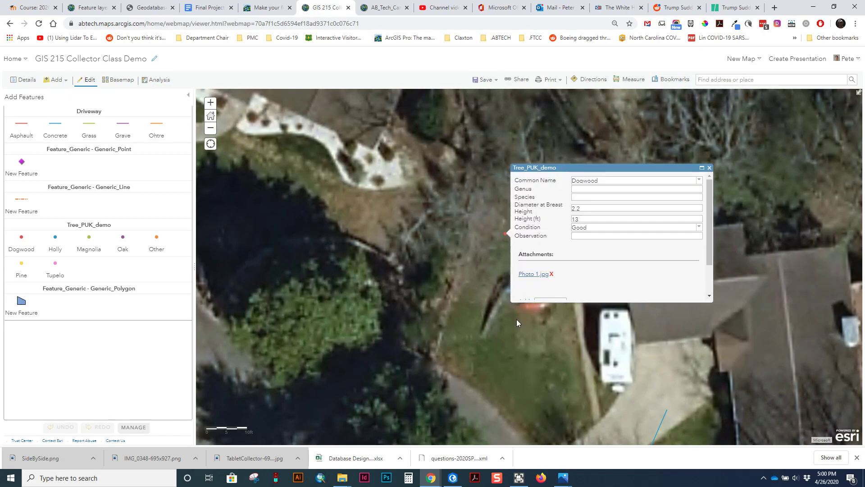
click(505, 237)
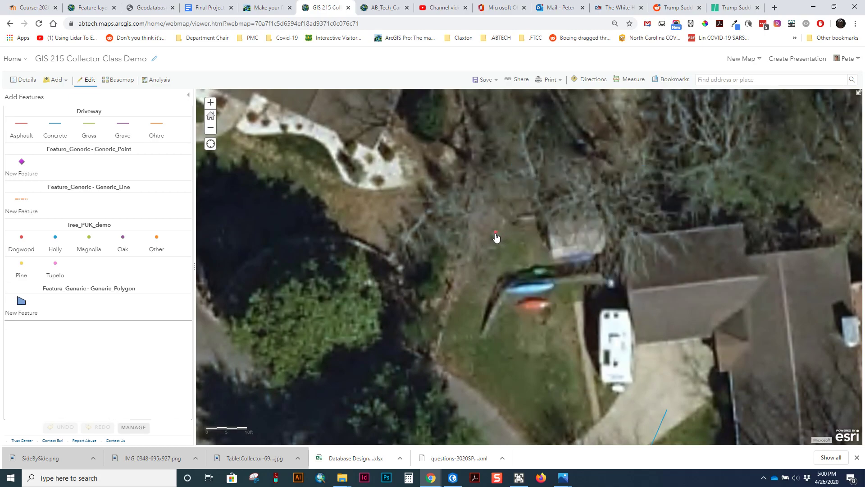
Review the Concrete driveway line's attributes, switch the line to vertex editing and close its attribute window
scroll(536, 288, down, 1)
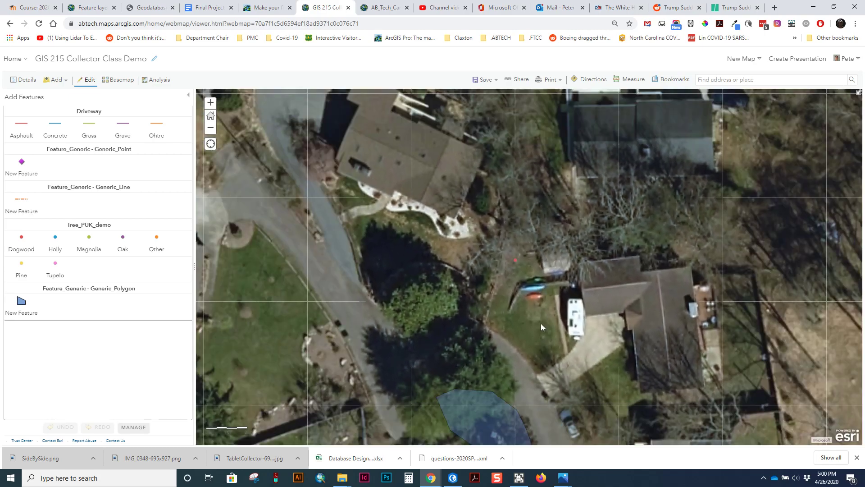
drag(501, 287, 402, 139)
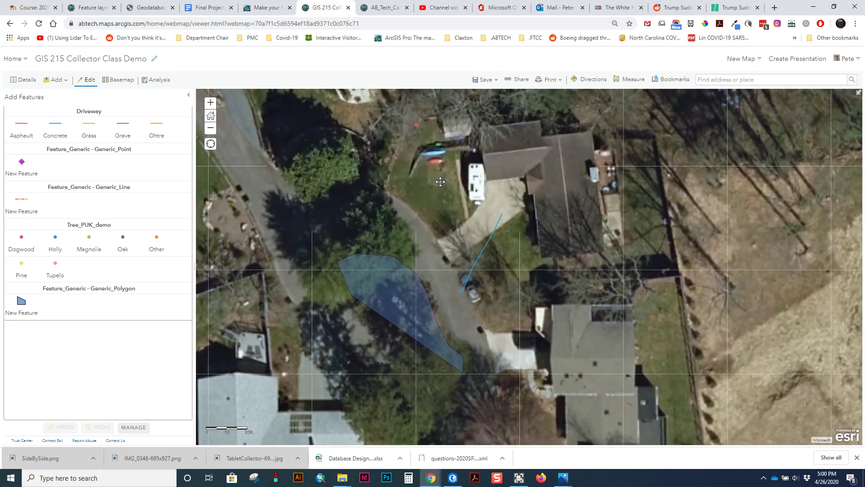
click(485, 246)
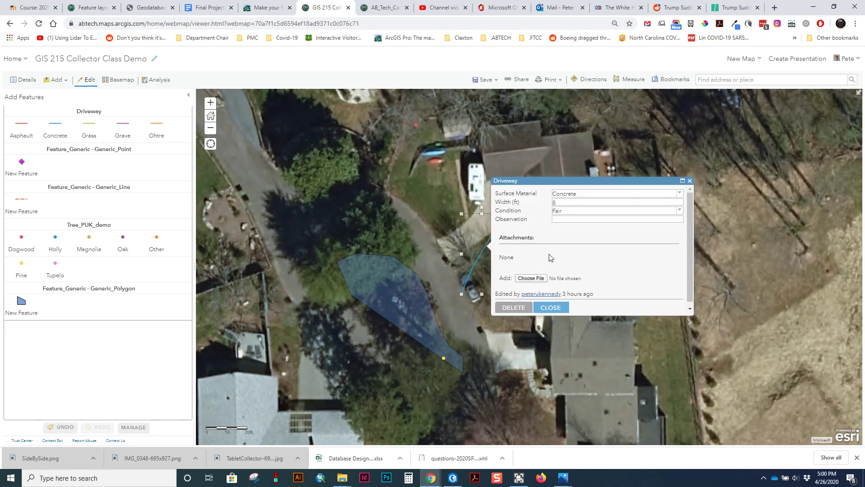
click(477, 260)
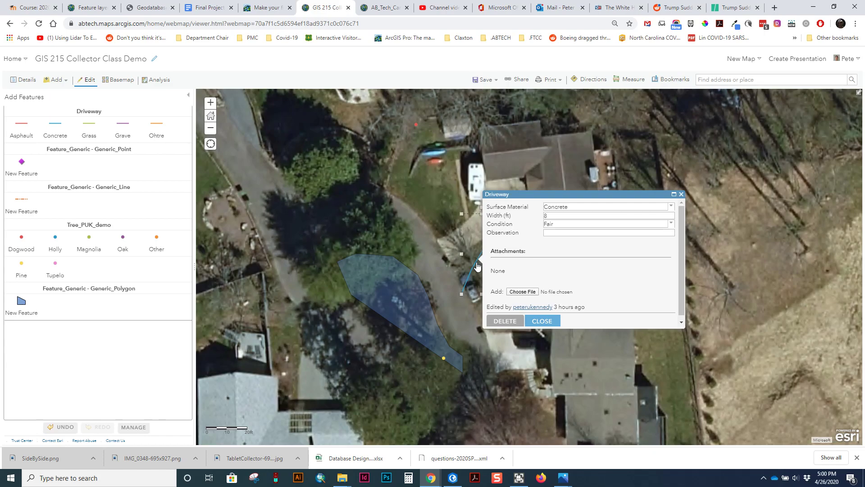
click(478, 265)
drag(519, 202, 569, 233)
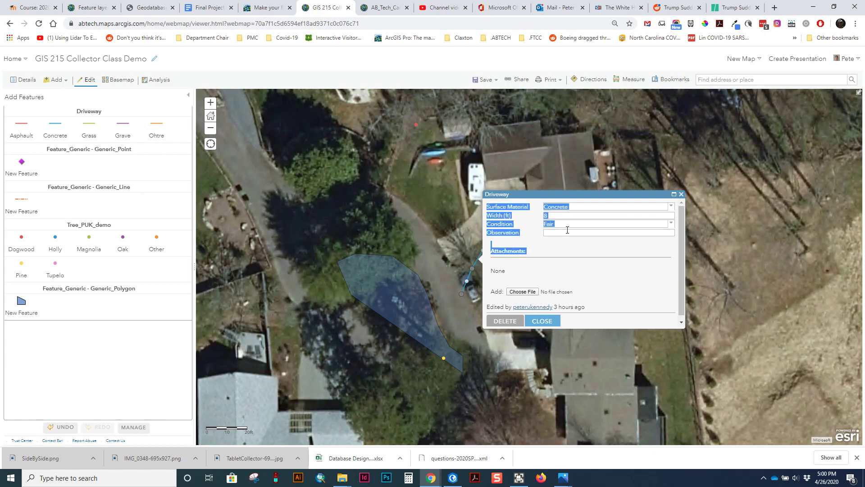
click(681, 194)
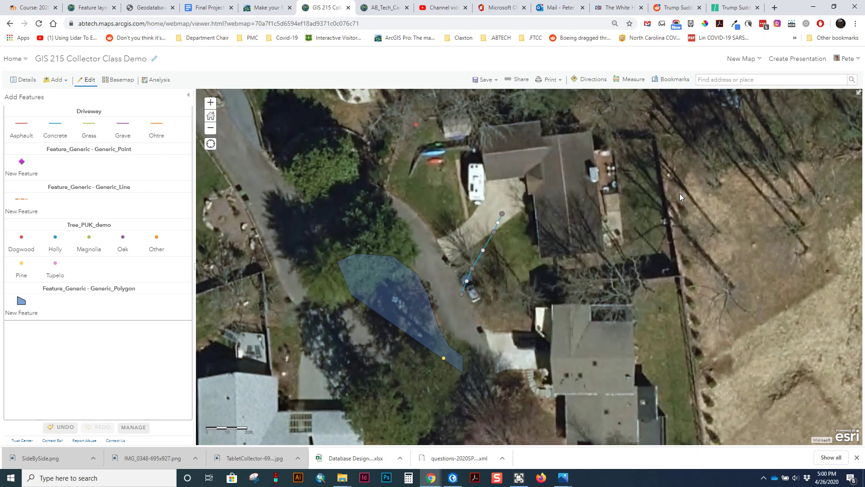
Reshape the driveway line by repositioning its vertices so it follows the concrete driveway beside the white camper, and deselect it
right_click(471, 270)
drag(495, 235, 489, 226)
drag(445, 274, 445, 275)
drag(455, 283, 454, 303)
right_click(455, 304)
click(474, 309)
right_click(445, 290)
click(455, 295)
right_click(462, 295)
click(473, 299)
drag(446, 275, 511, 194)
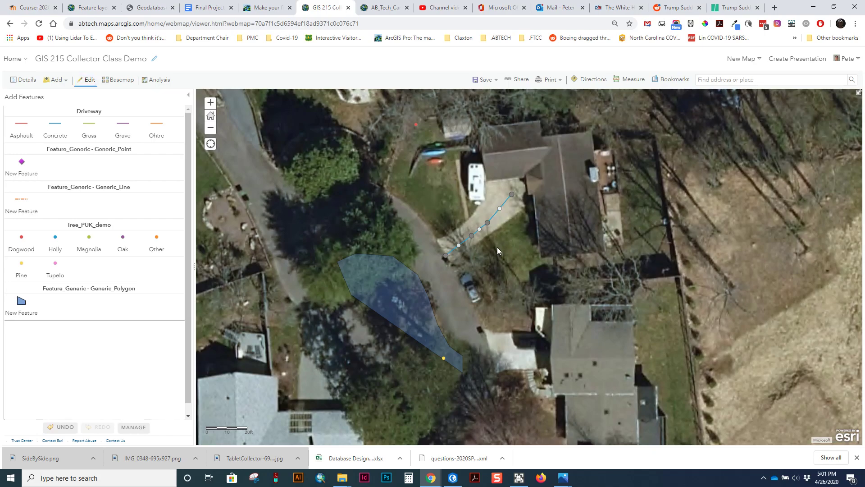
click(503, 242)
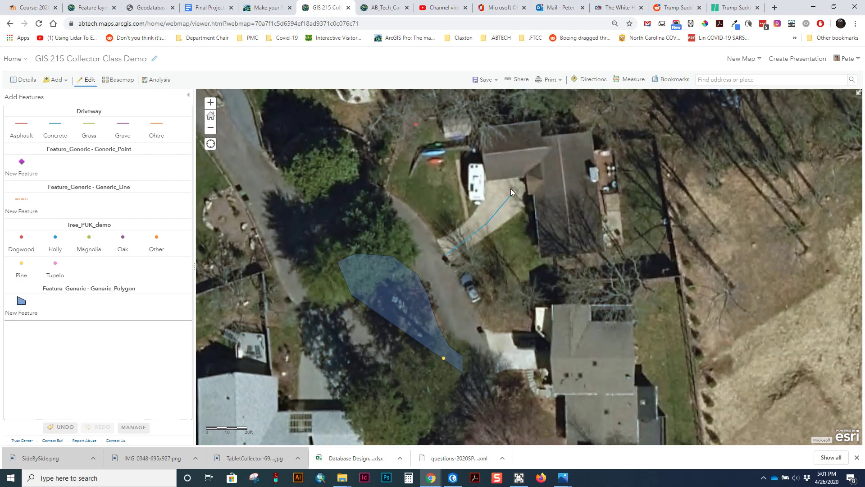
Review the grassy area polygon's attributes, switch the polygon to vertex editing and close its attribute window
click(407, 309)
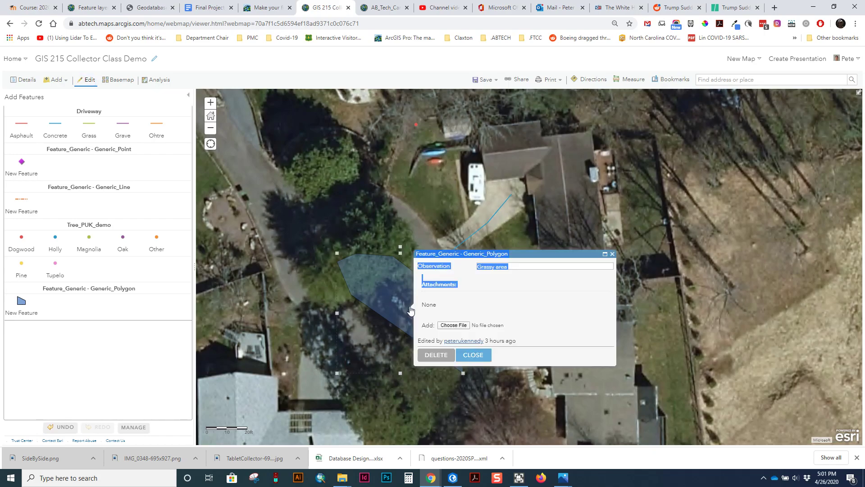
click(363, 285)
drag(438, 265, 570, 286)
click(613, 254)
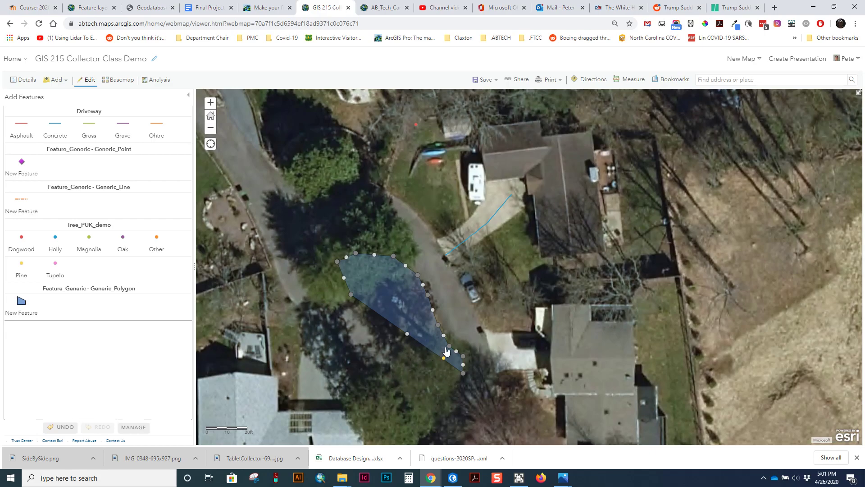
drag(397, 374, 457, 313)
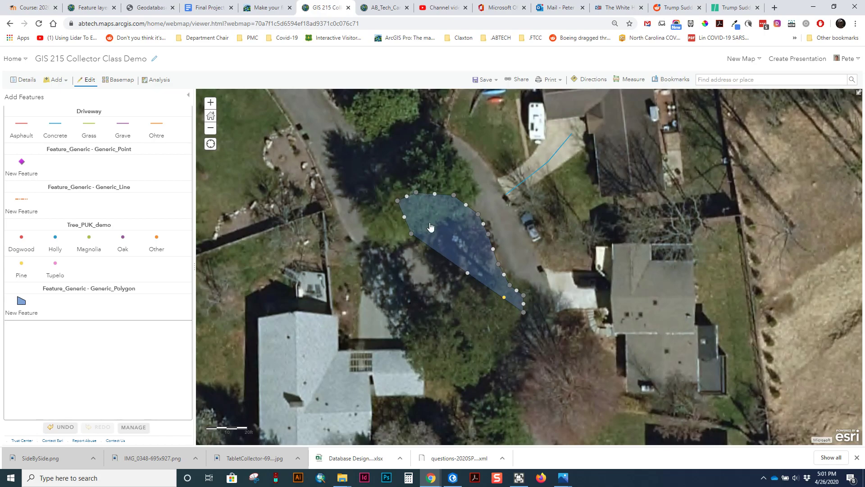
View the yellow Pine point's attributes and its attached photo, and return to the Collector demo map
click(504, 298)
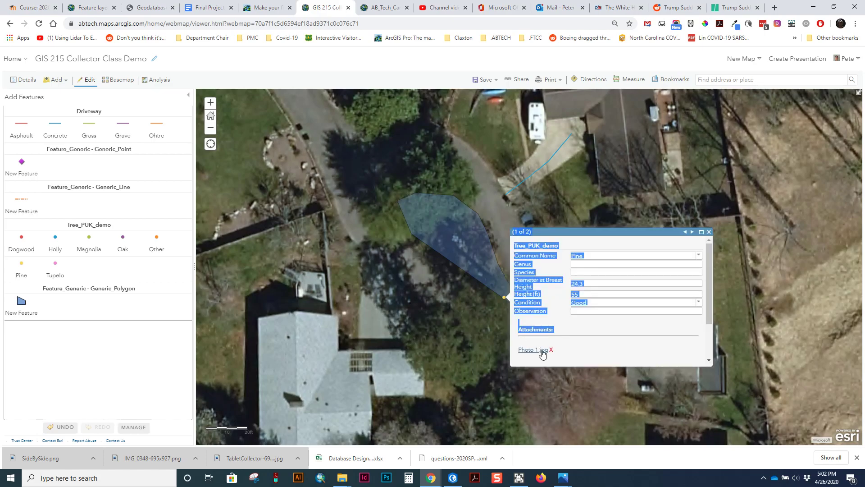
click(522, 350)
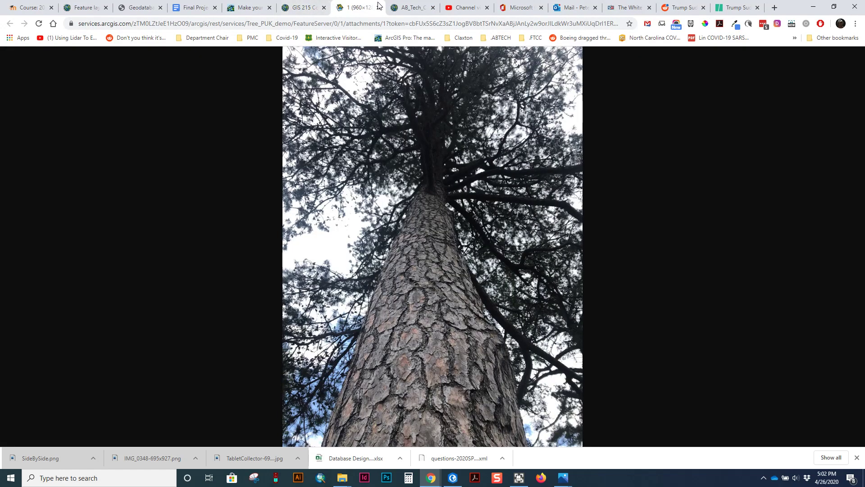
click(408, 7)
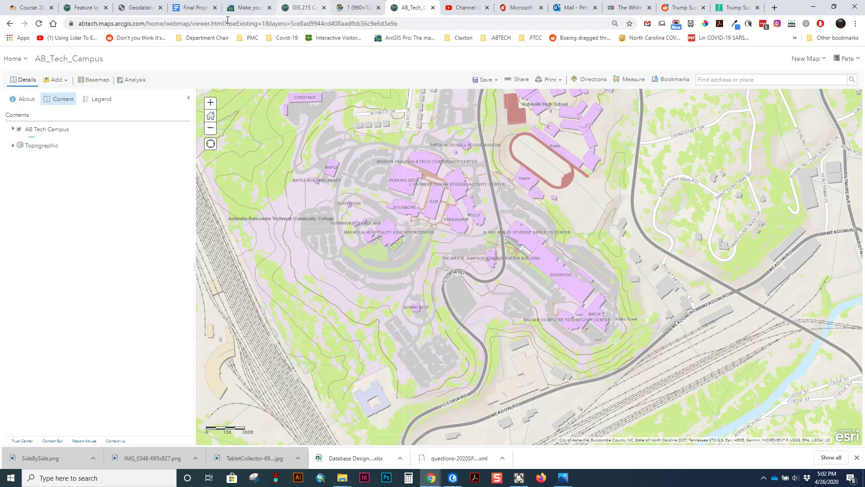
click(238, 7)
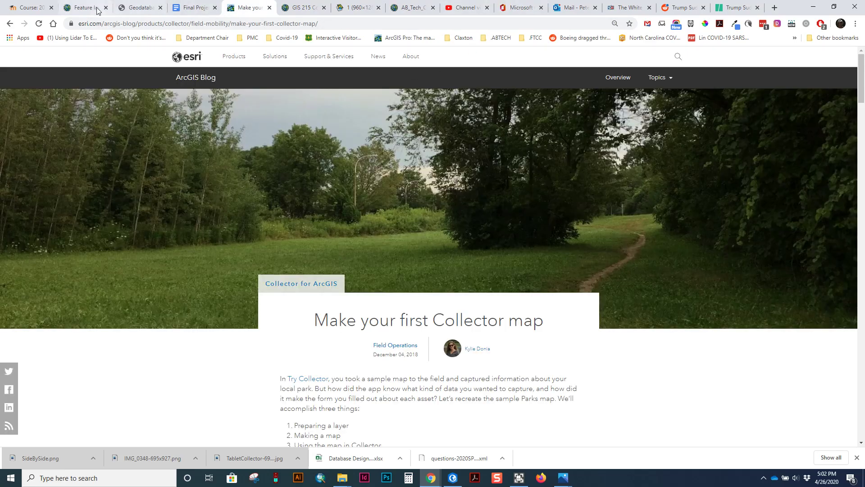
click(410, 8)
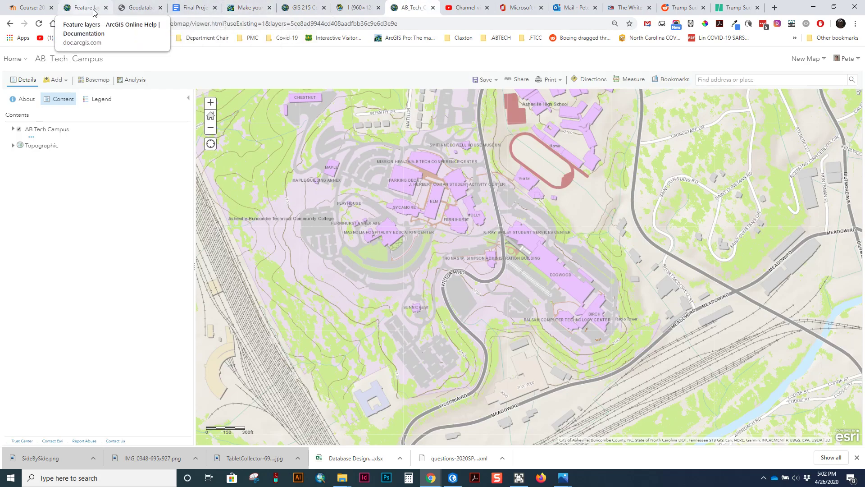
click(310, 10)
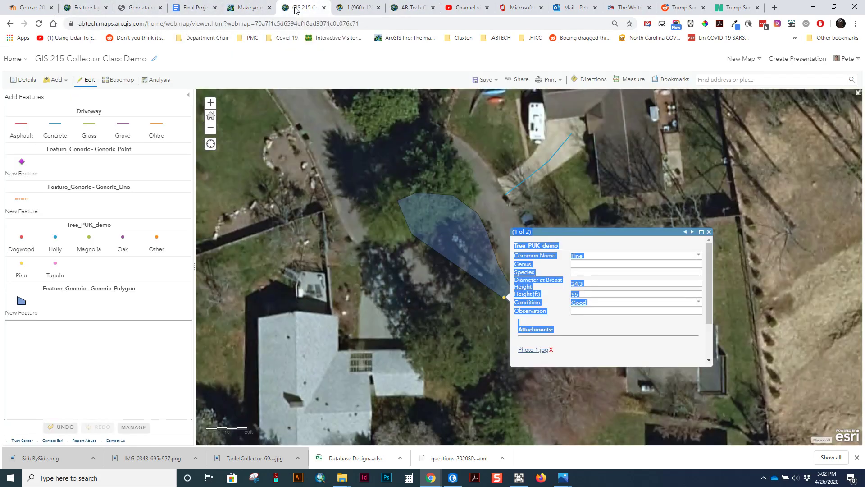
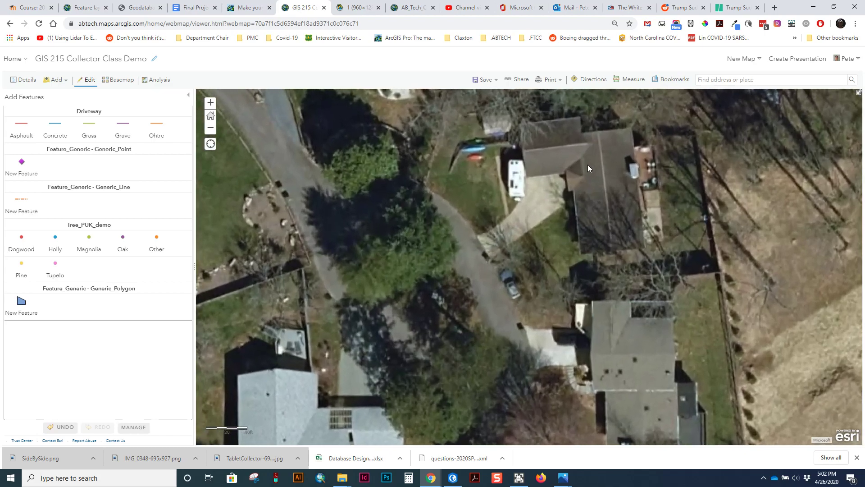
Draw a new Generic_Polygon feature tracing the roof outline of the house beside the white camper
drag(573, 160, 552, 206)
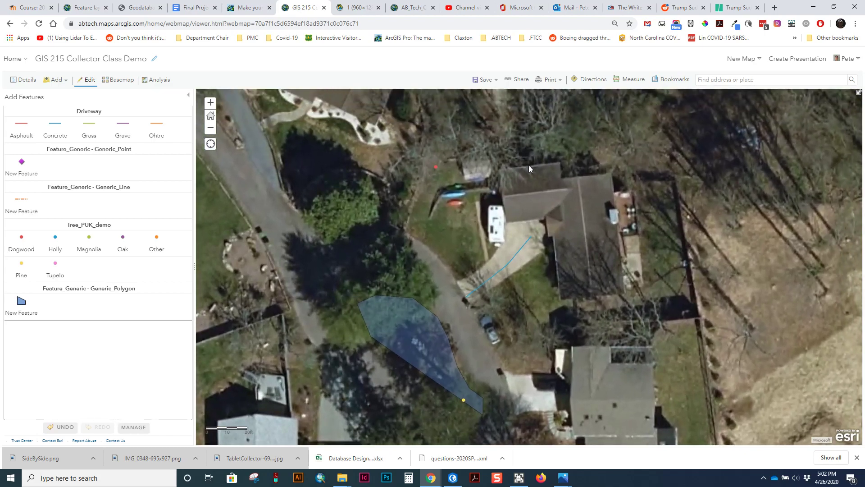
click(21, 305)
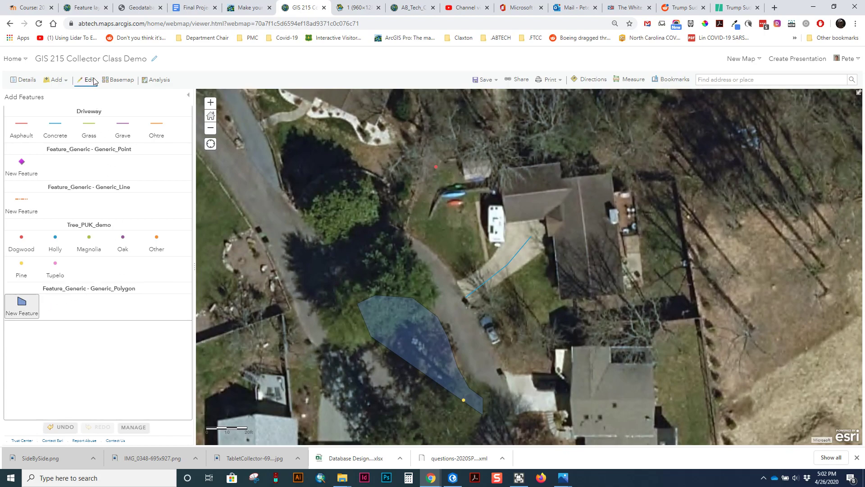
click(496, 168)
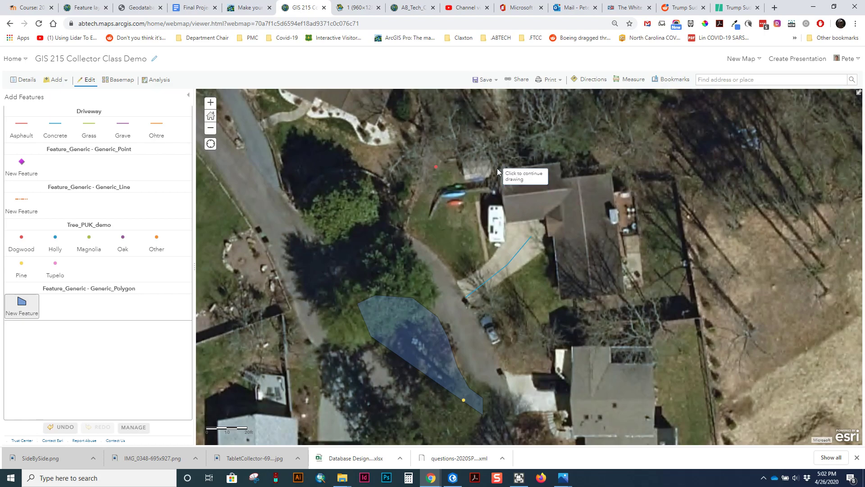
click(506, 220)
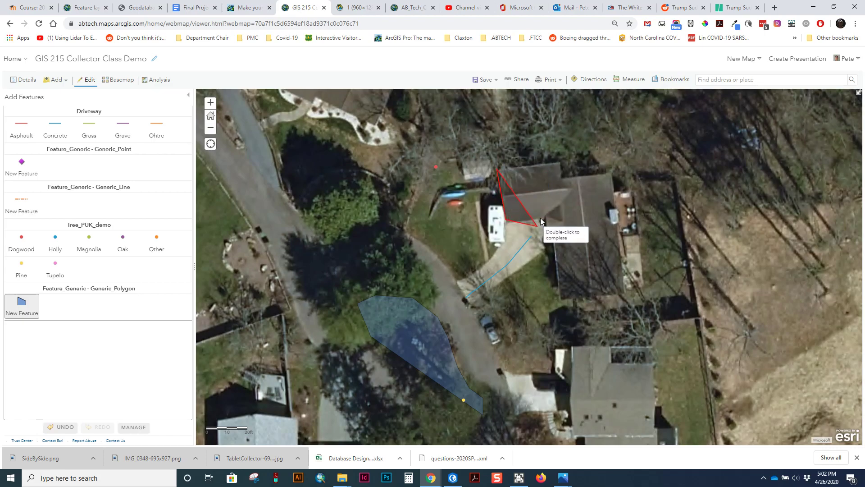
click(545, 218)
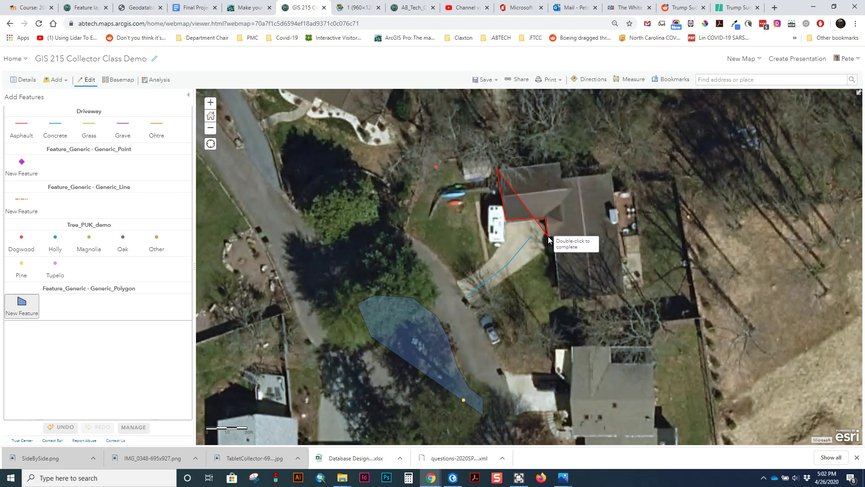
click(548, 235)
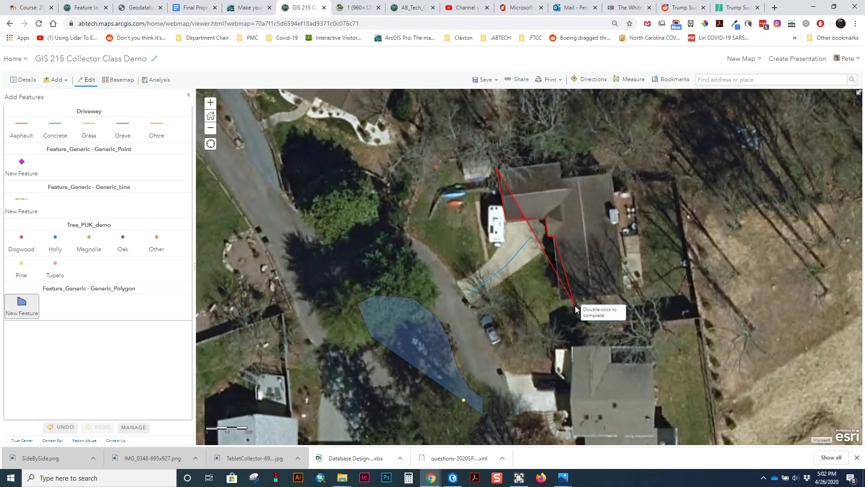
click(560, 299)
click(625, 295)
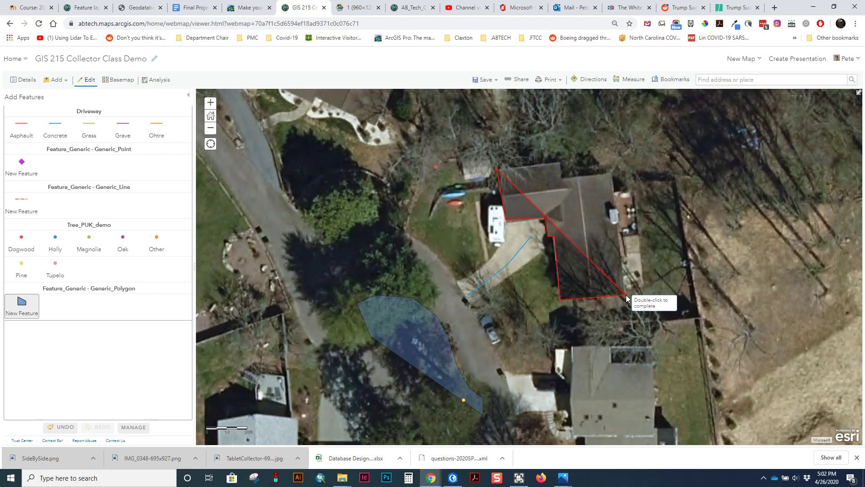
click(613, 173)
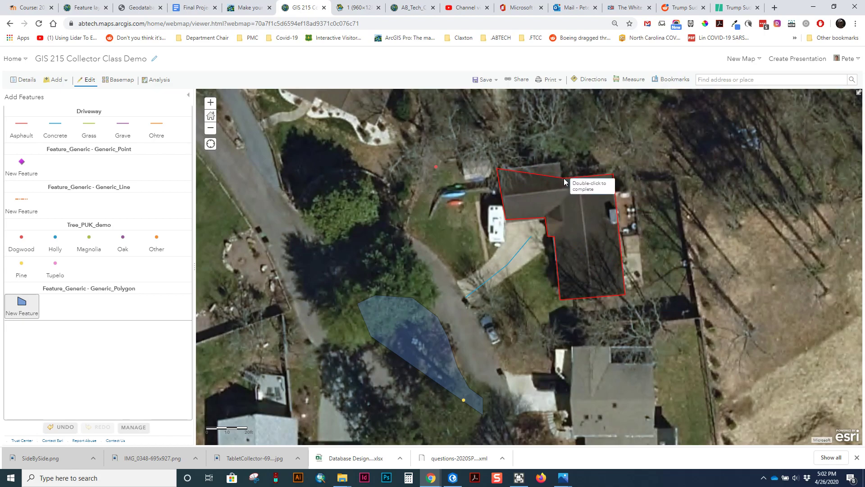
click(563, 177)
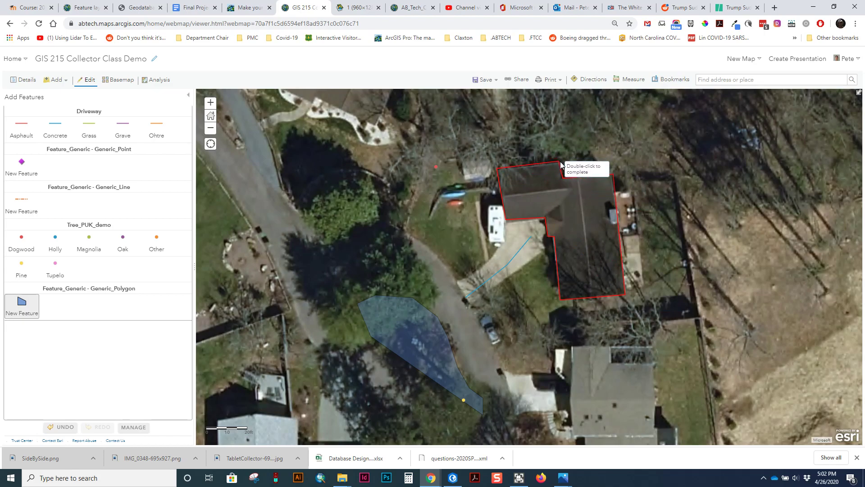
double_click(560, 162)
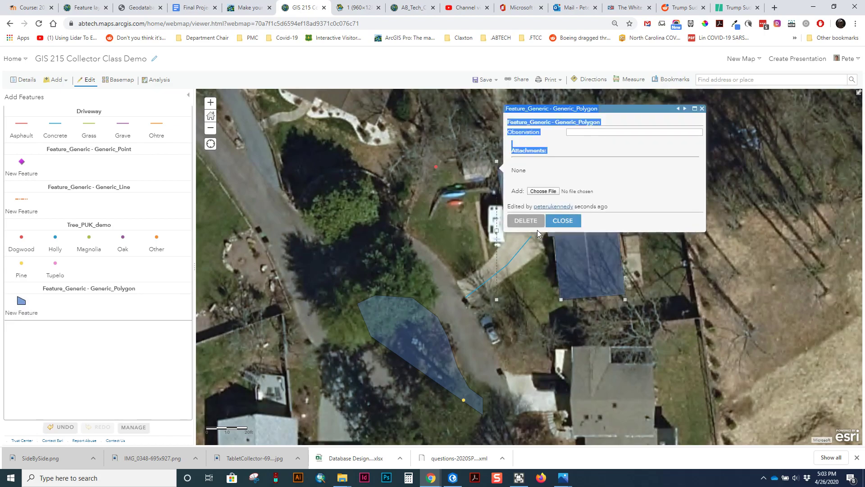
Set the roof polygon's Observation to "My Roof" and close its attribute window
click(598, 132)
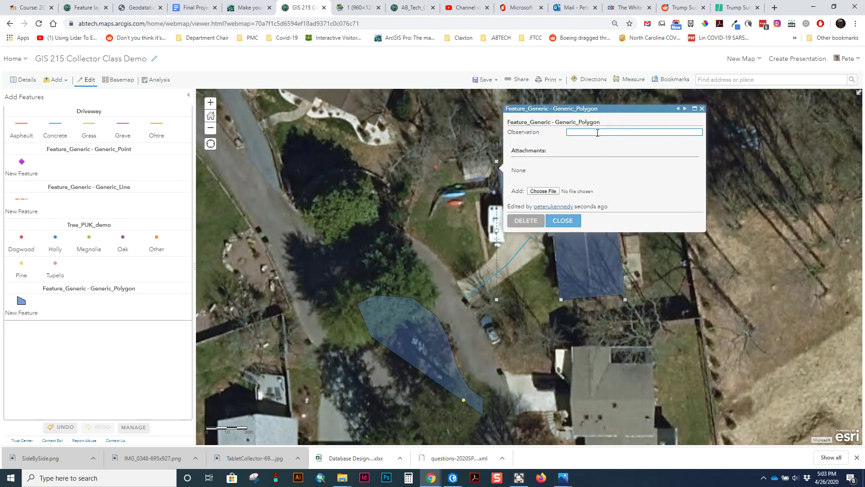
text(My Roof)
click(563, 159)
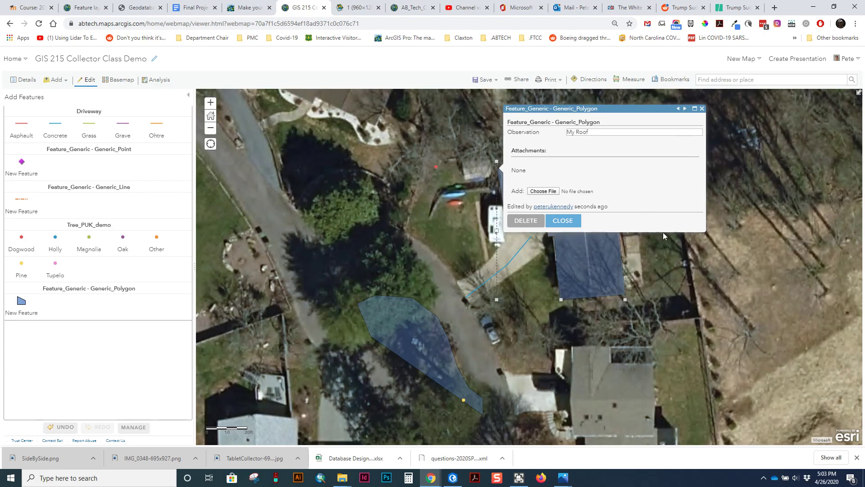
click(564, 220)
Select the roof polygon to check its attributes and vertices, close its attribute window and deselect it
click(554, 201)
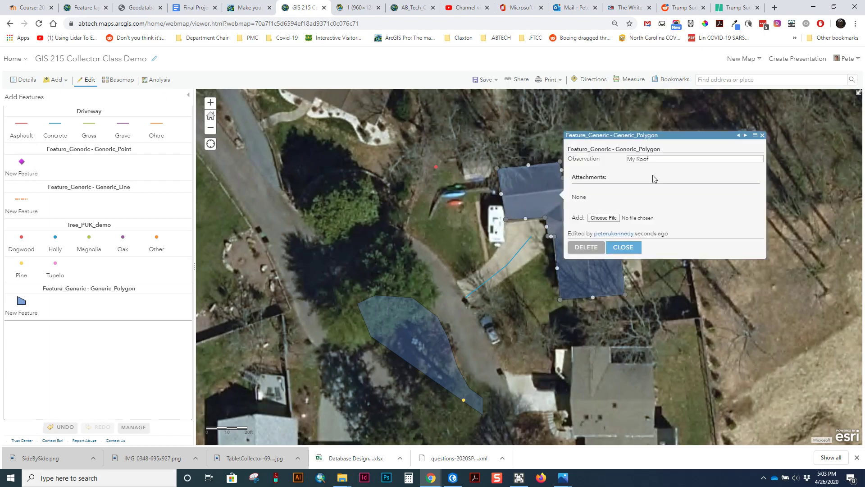
click(620, 251)
click(645, 243)
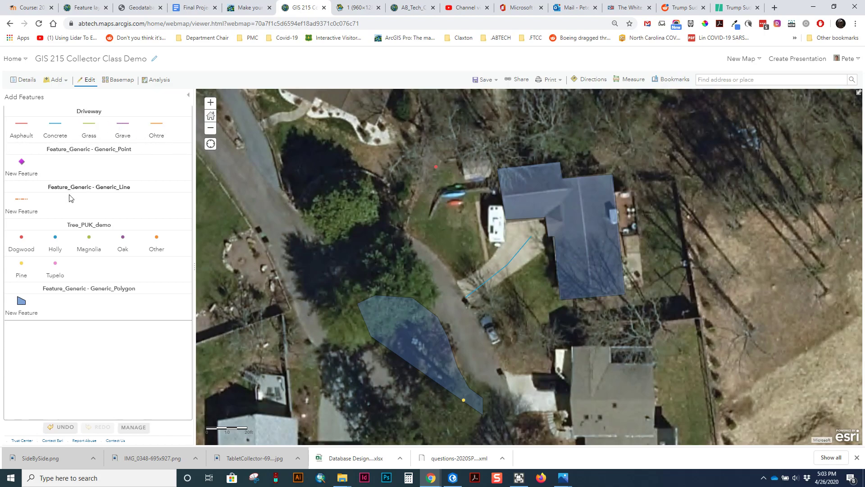
Draw an Ohtre line in the Driveway layer along the backyard fence, from the house's northeast corner around to its south side
click(158, 131)
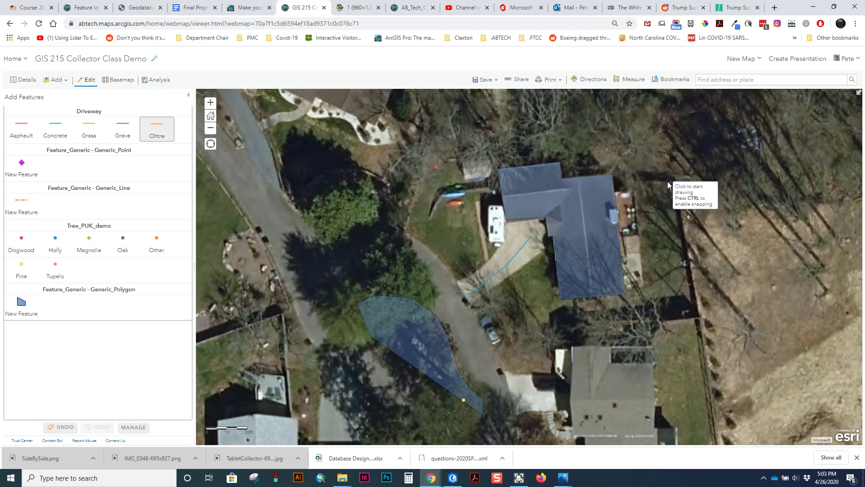
click(627, 177)
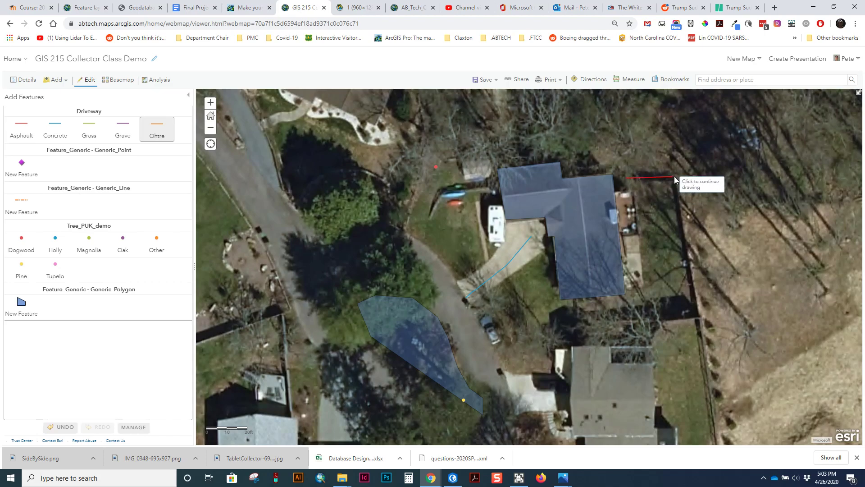
click(675, 177)
click(698, 318)
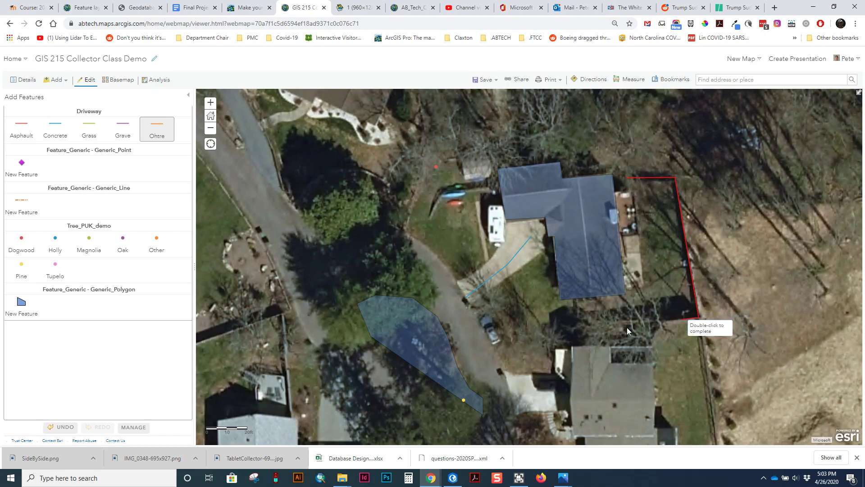
click(580, 326)
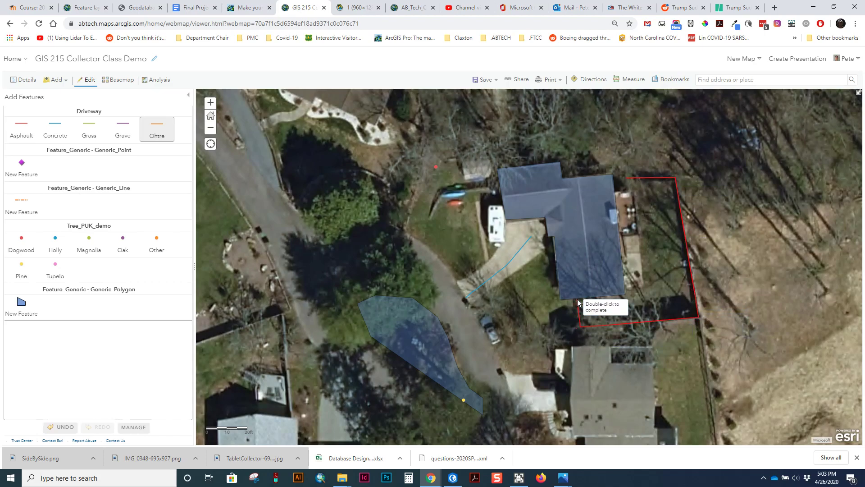
double_click(577, 299)
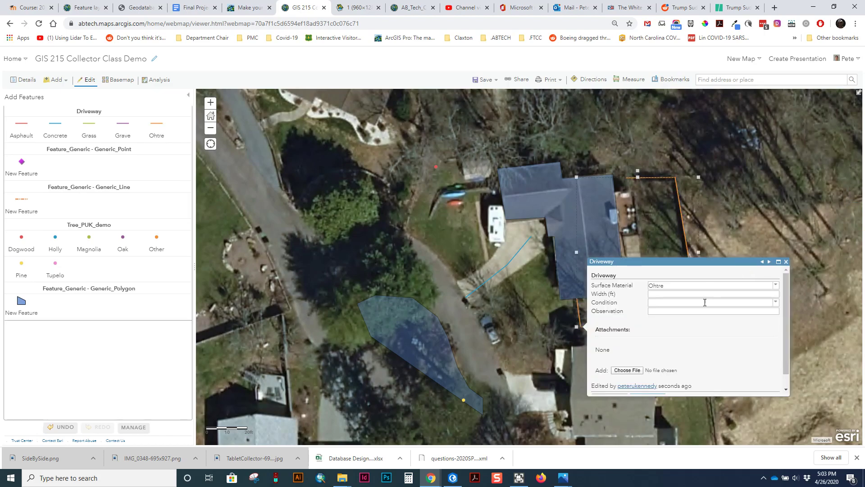
Set the new fence feature's Observation to "Fence Line" and close its attribute window
click(658, 312)
text(Fence L)
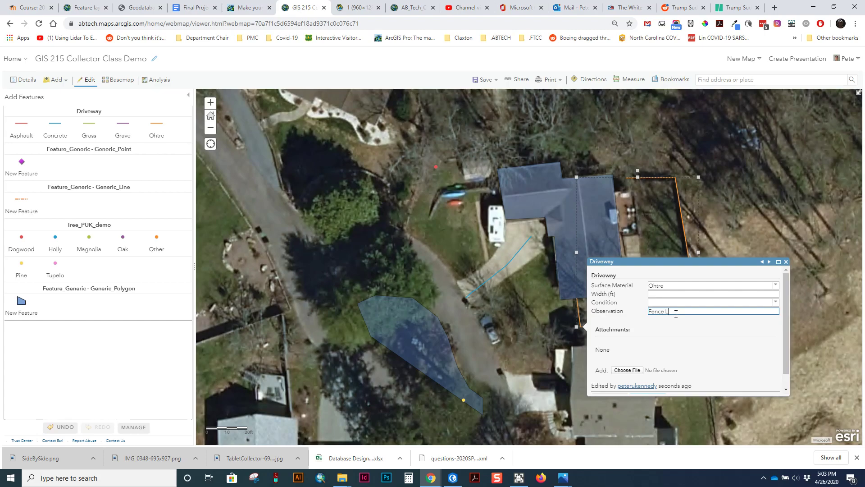
text(ine)
click(786, 261)
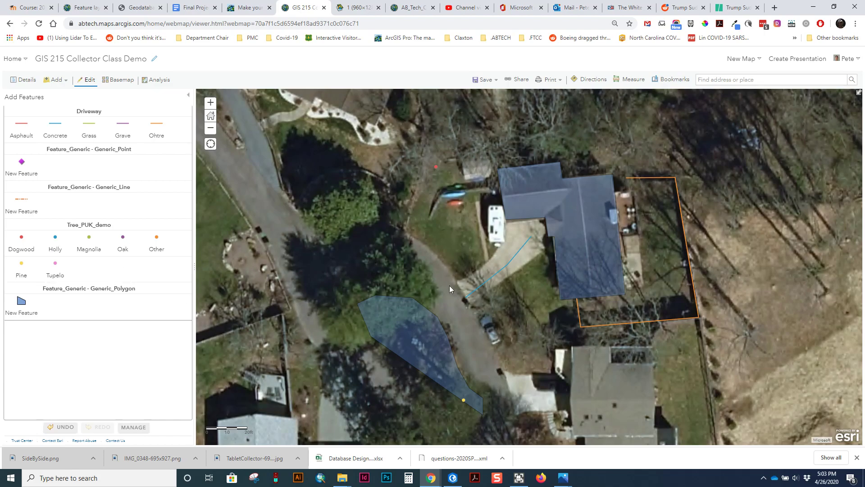
Add an Other tree point to Tree_PUK_demo on the large green tree beside the access road, west of the house with the roof polygon
drag(449, 289, 677, 249)
scroll(544, 276, down, 2)
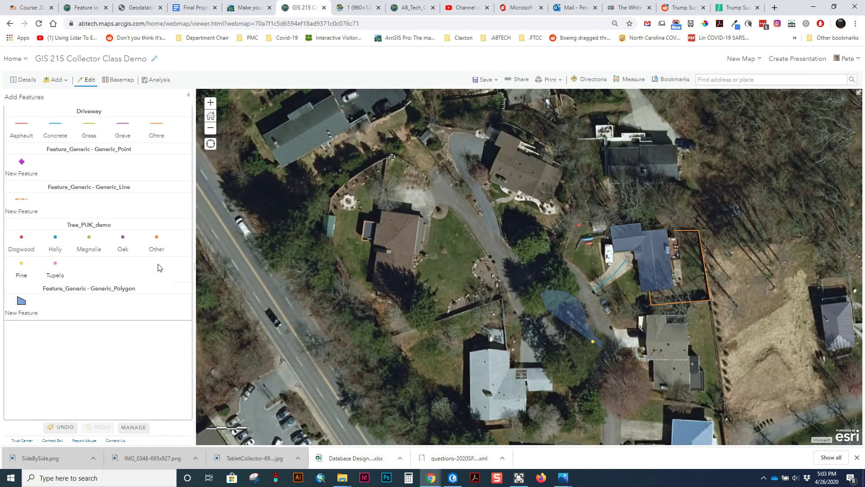
click(155, 243)
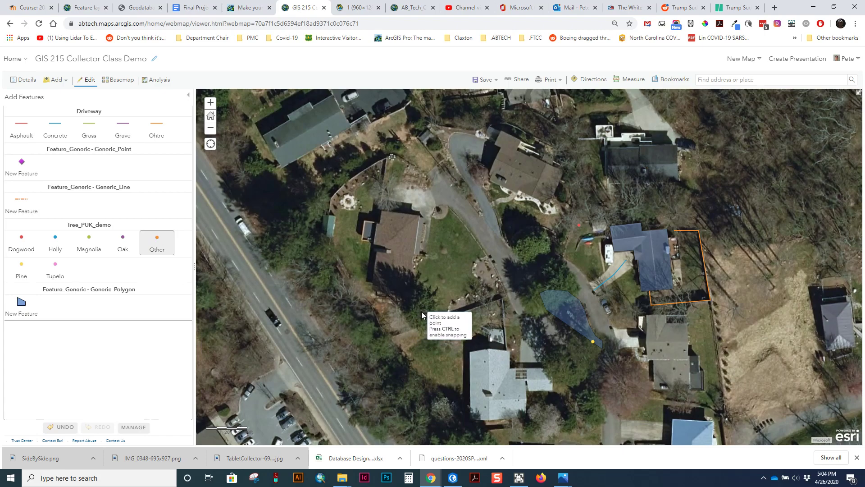
click(534, 244)
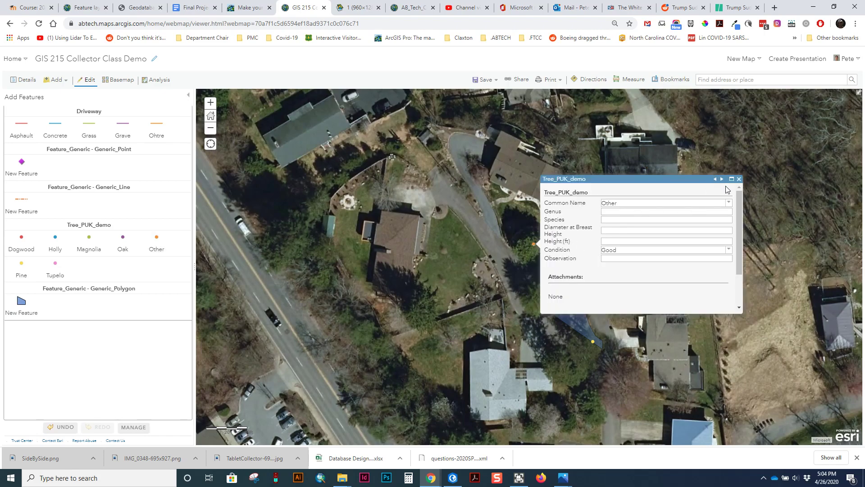
Set the new tree point's Common Name to Magnolia and close its attribute window
click(728, 202)
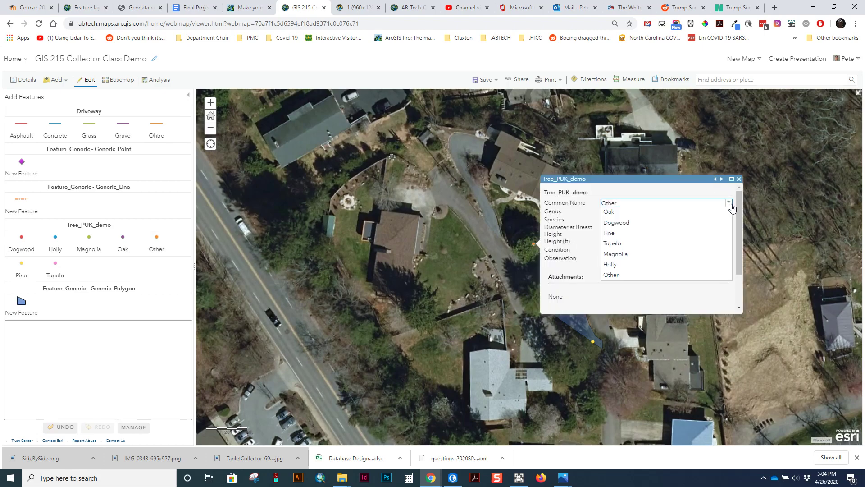
click(617, 254)
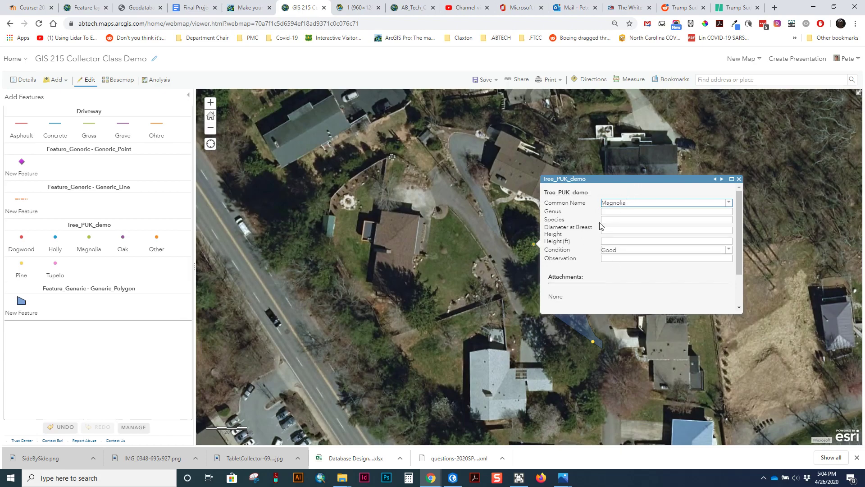
click(739, 180)
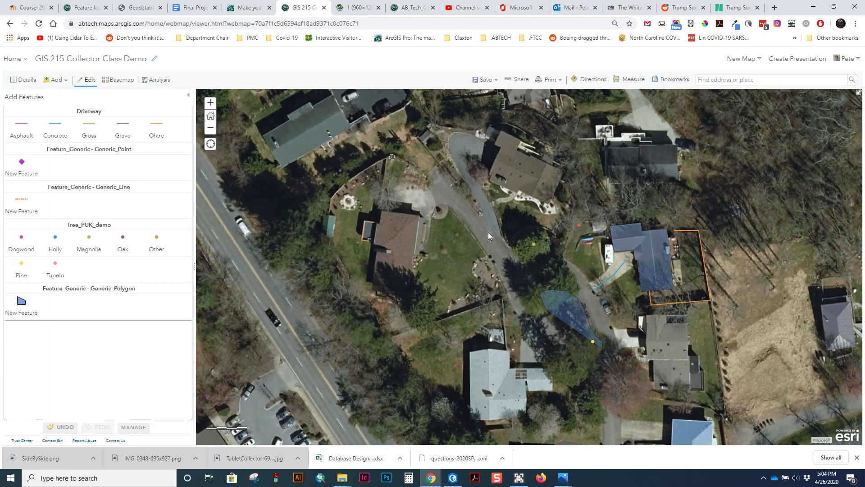
Add three Other tree points around the brown-roofed western house: southeast of it, just north of it, and farther north near the road bend
click(160, 244)
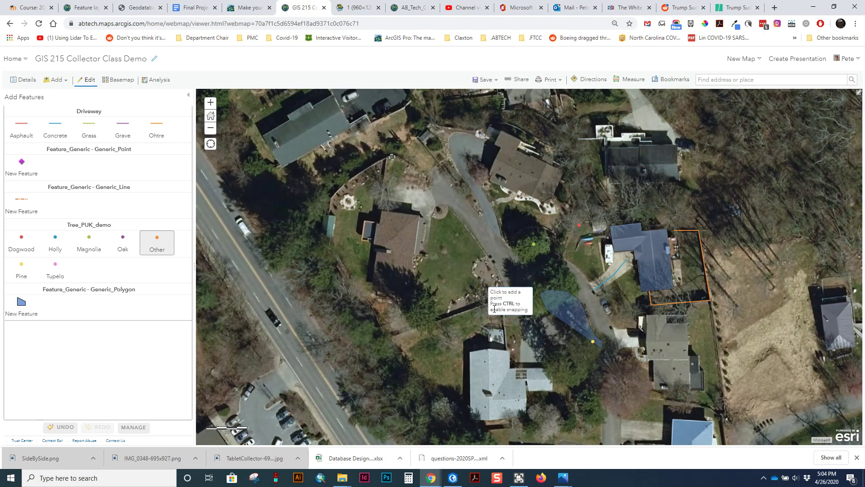
click(423, 315)
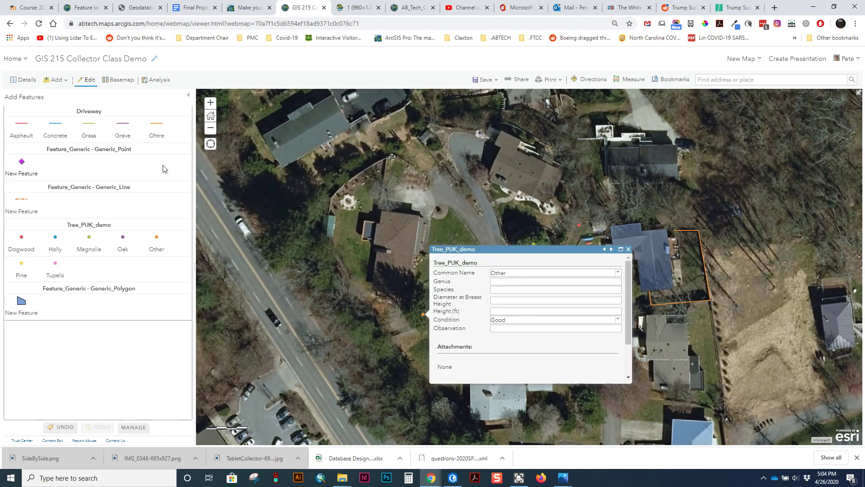
click(160, 241)
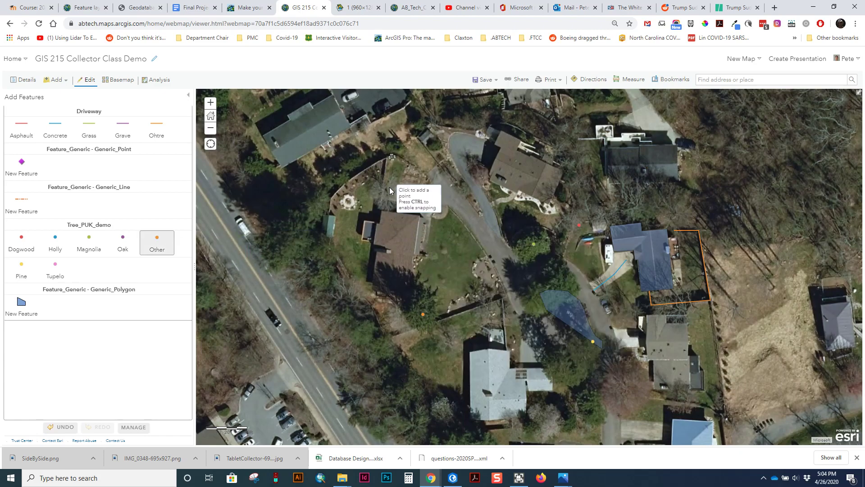
click(387, 193)
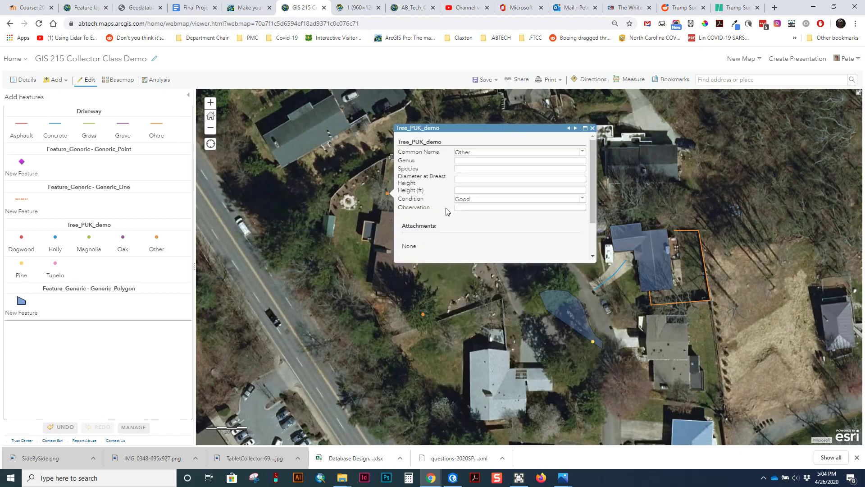
click(157, 243)
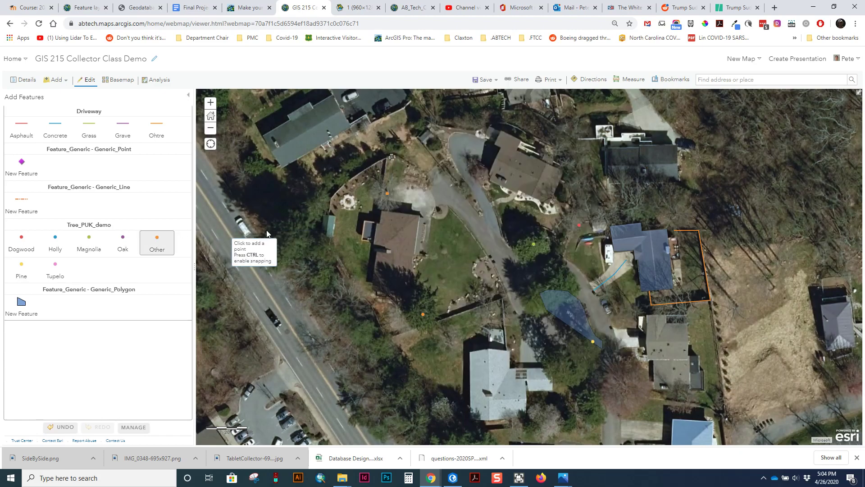
click(434, 144)
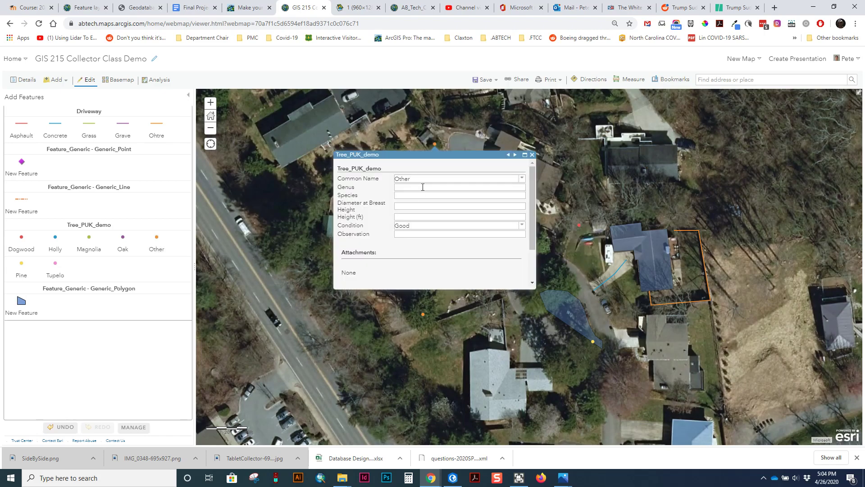
click(532, 155)
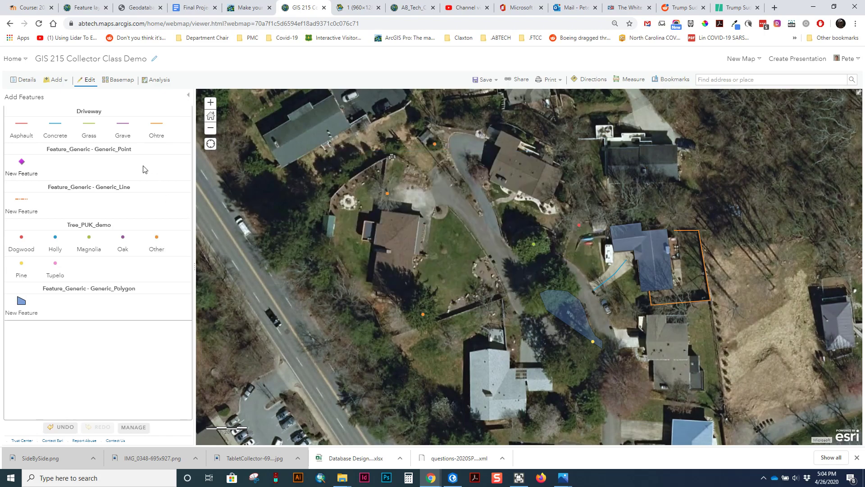